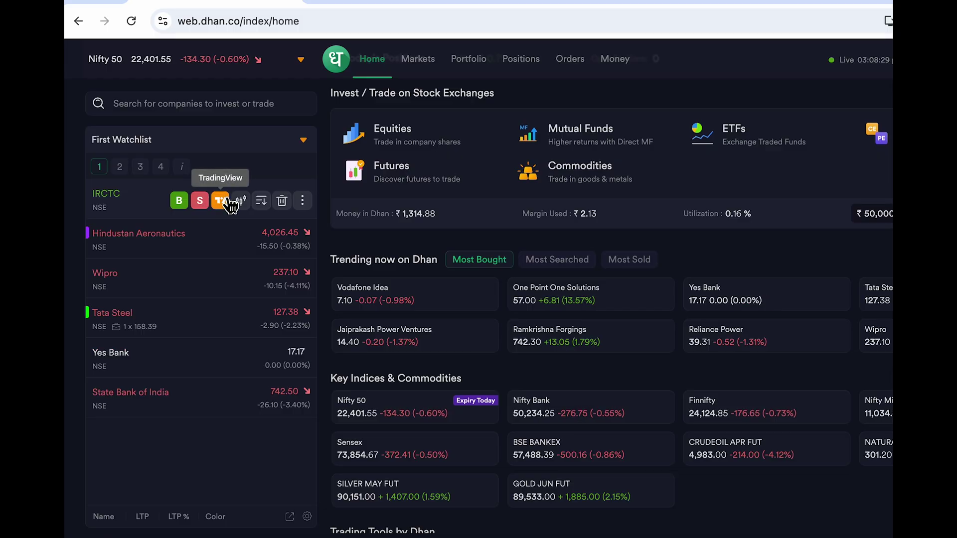
# Open the IRCTC chart and switch its interval from 1 hour to 5 minutes
pyautogui.click(221, 202)
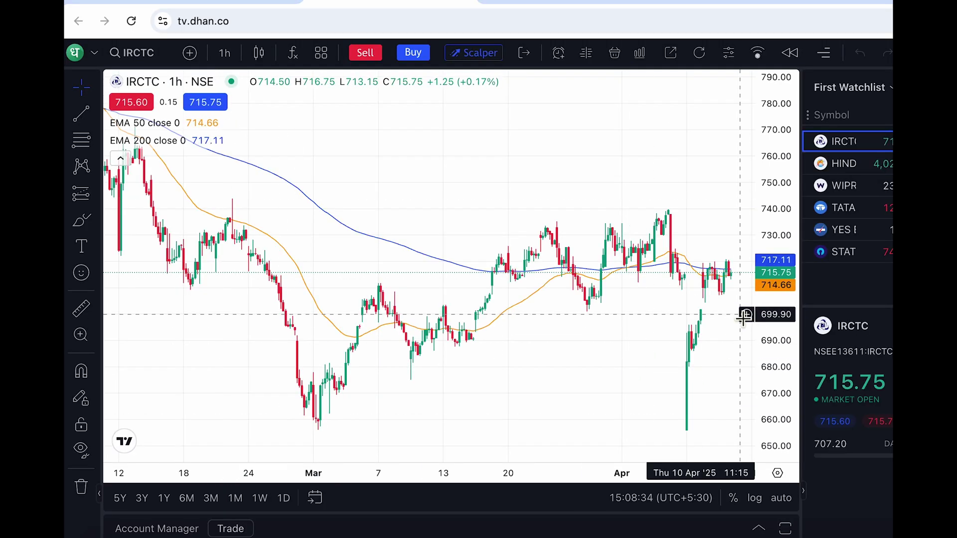
pyautogui.hscroll(2, 745, 316)
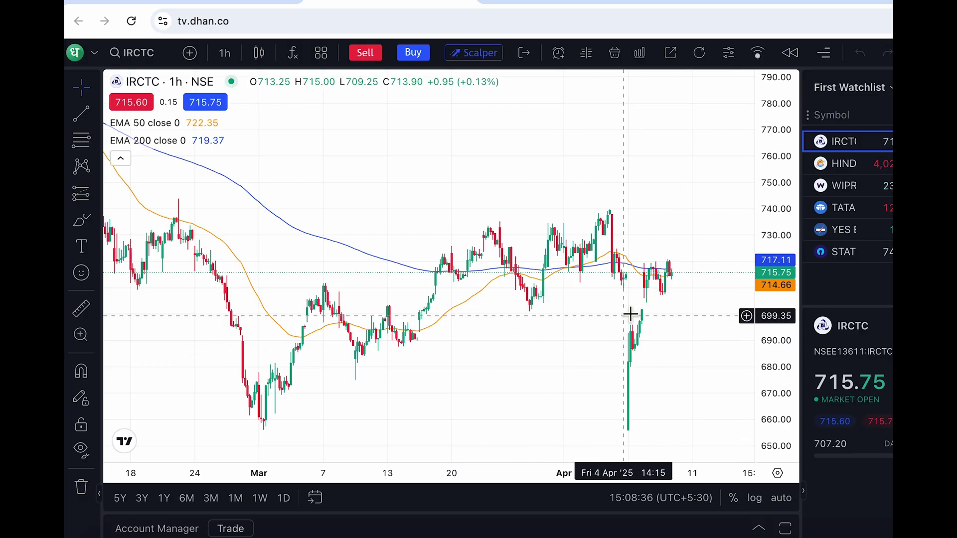
pyautogui.click(224, 53)
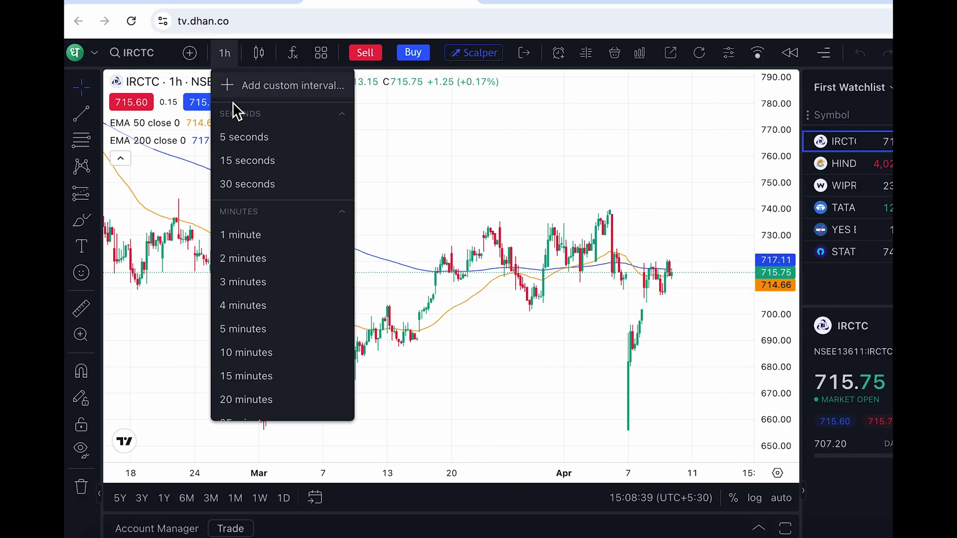
pyautogui.click(253, 334)
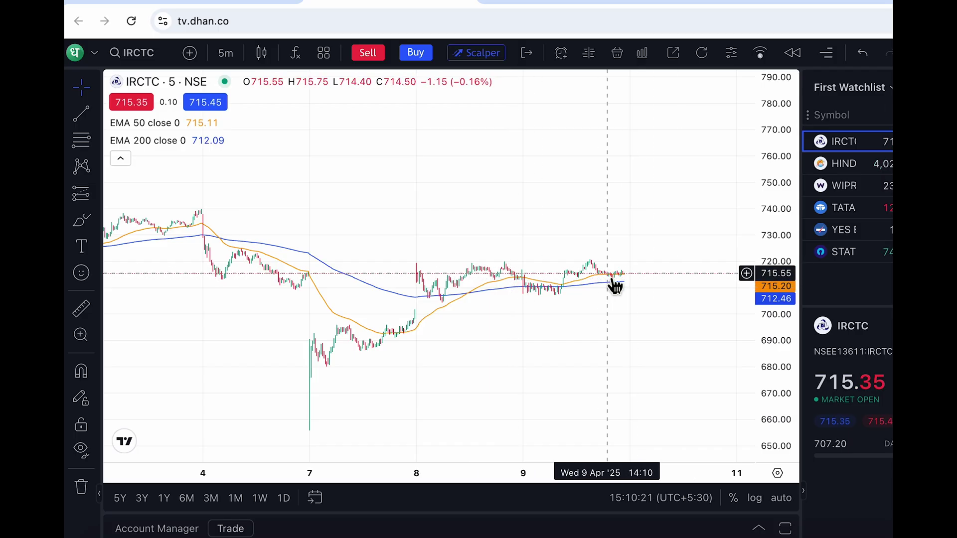
# Open the Buy order form for 1 IRCTC from the chart toolbar
pyautogui.click(421, 59)
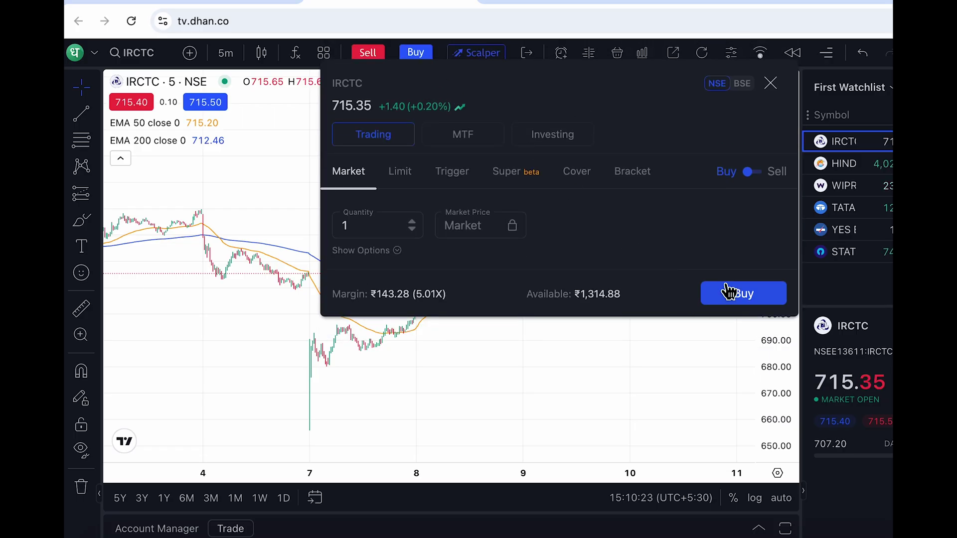
pyautogui.click(770, 84)
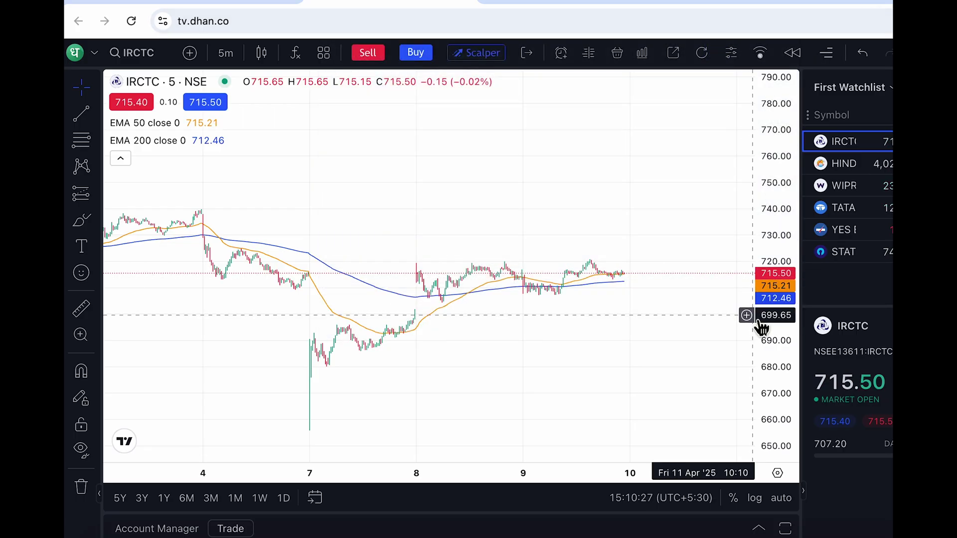
pyautogui.click(749, 316)
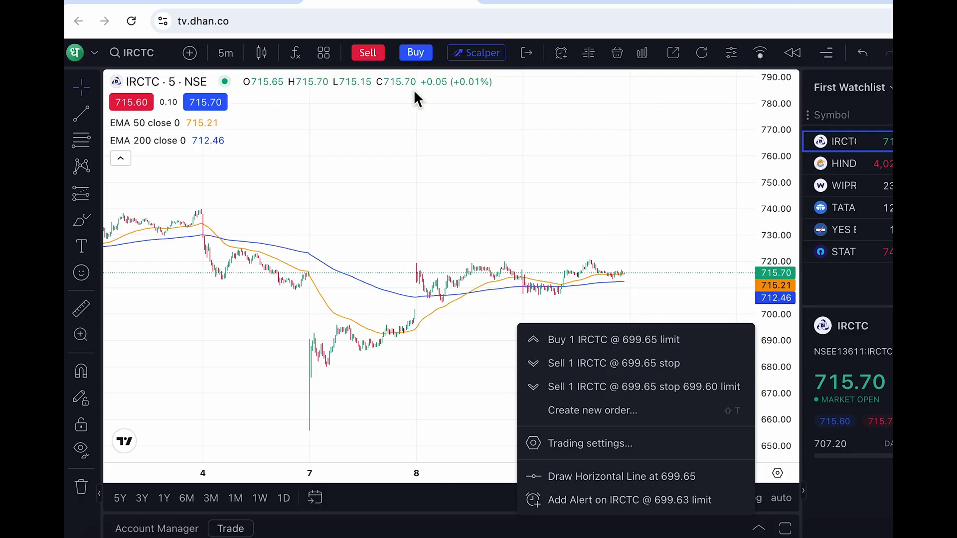
pyautogui.click(414, 53)
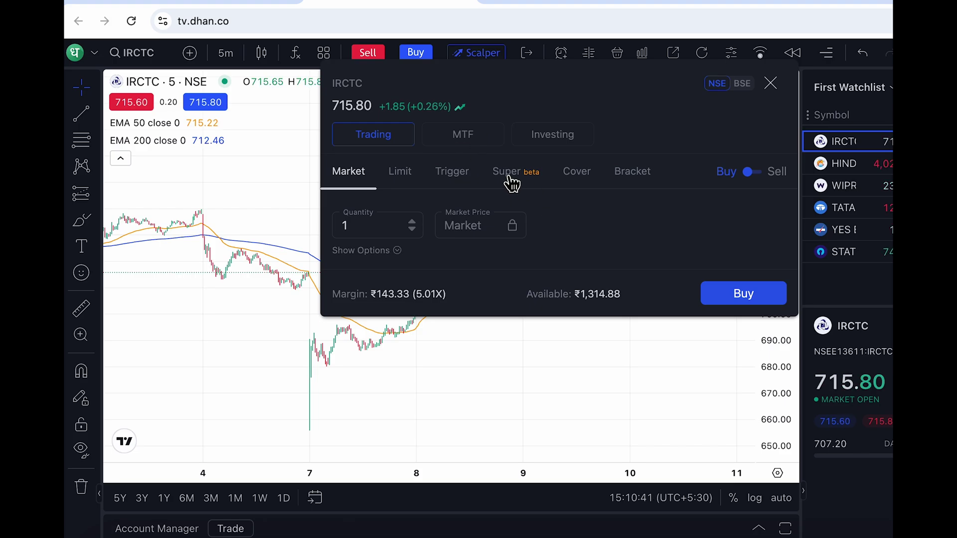
# Make the IRCTC buy a Trading Super order with target 733.65 and stop loss 697.9
pyautogui.click(474, 140)
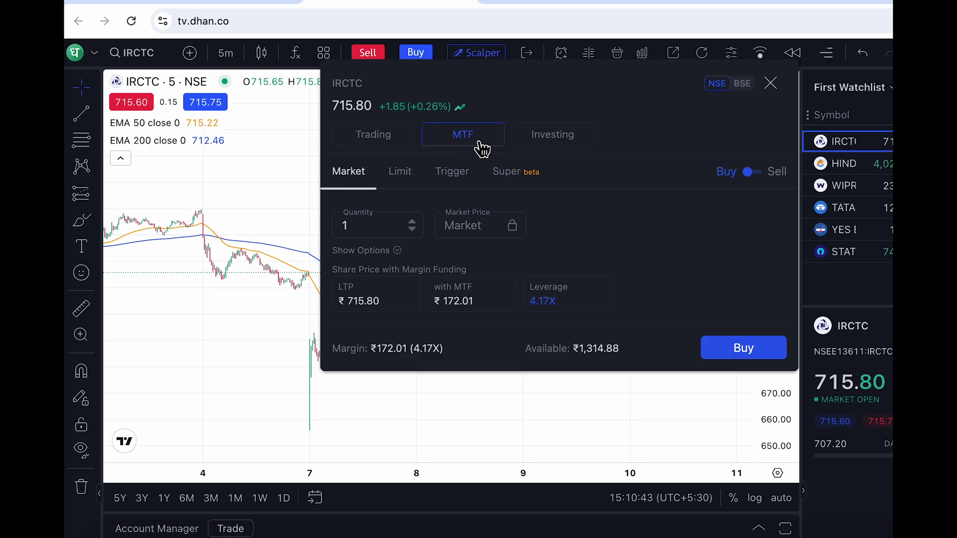
pyautogui.click(557, 135)
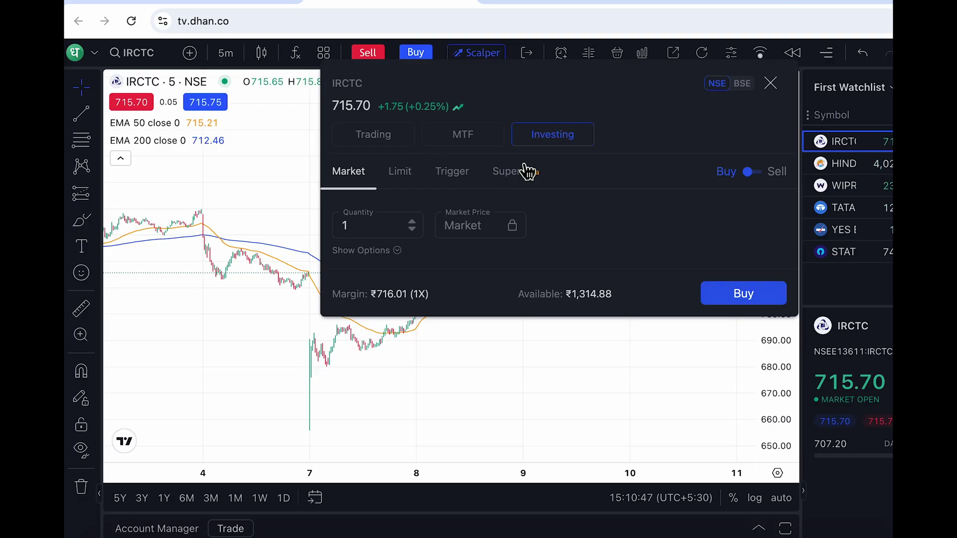
pyautogui.click(517, 187)
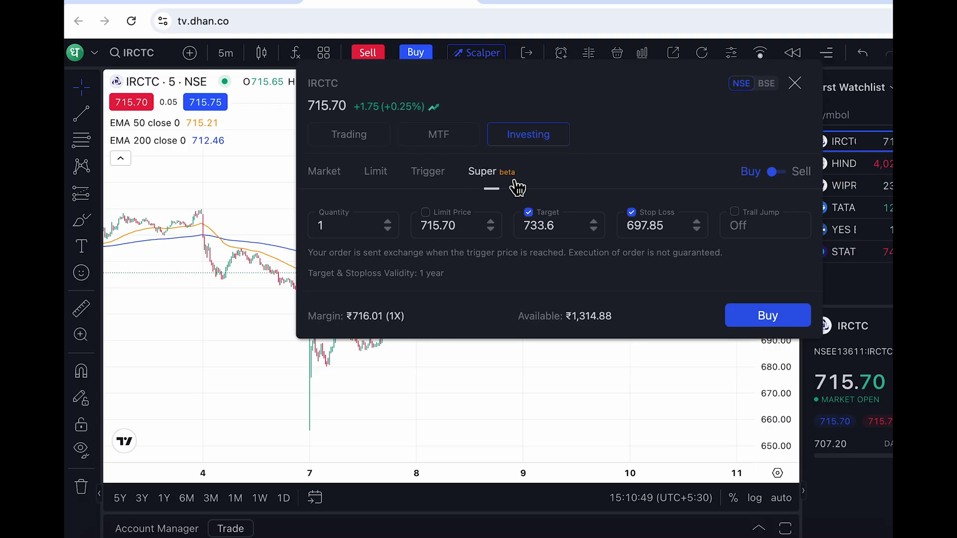
pyautogui.click(358, 145)
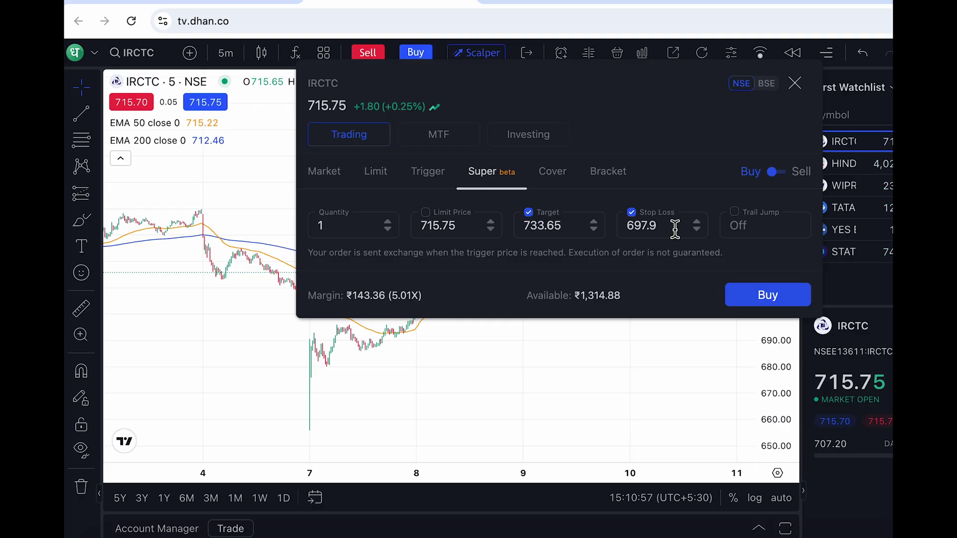
# Switch the order to market price, set Trail Jump to 1, and submit the super buy
pyautogui.click(431, 217)
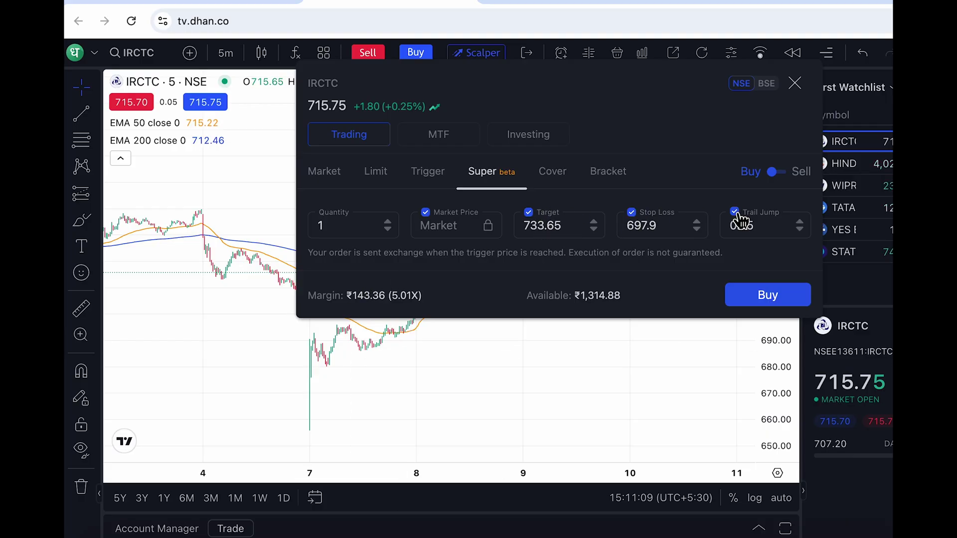
pyautogui.click(776, 237)
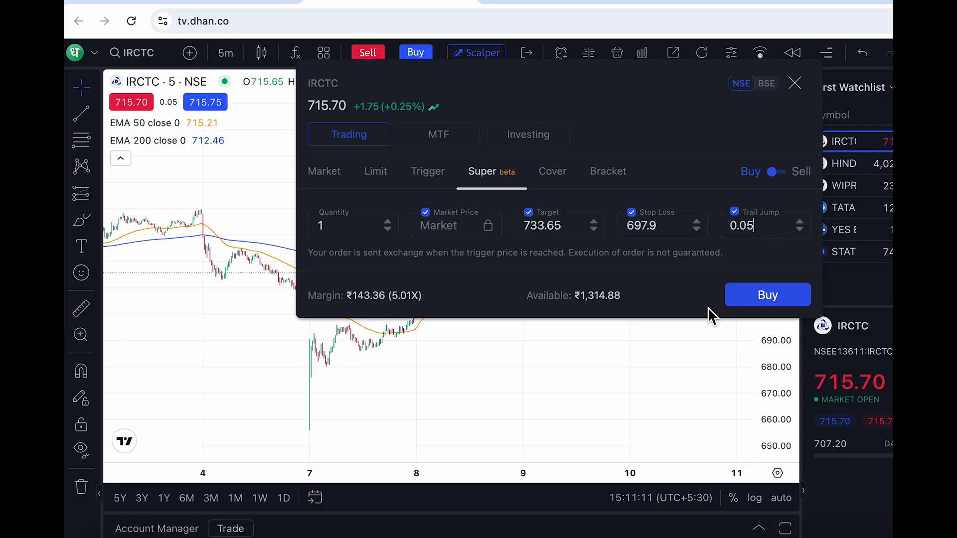
pyautogui.press('BackSpace')
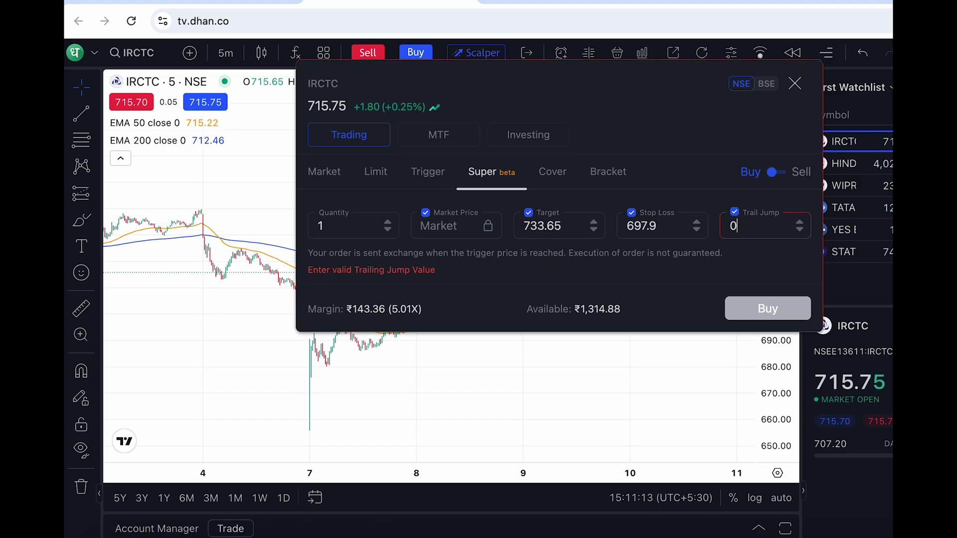
pyautogui.write('1')
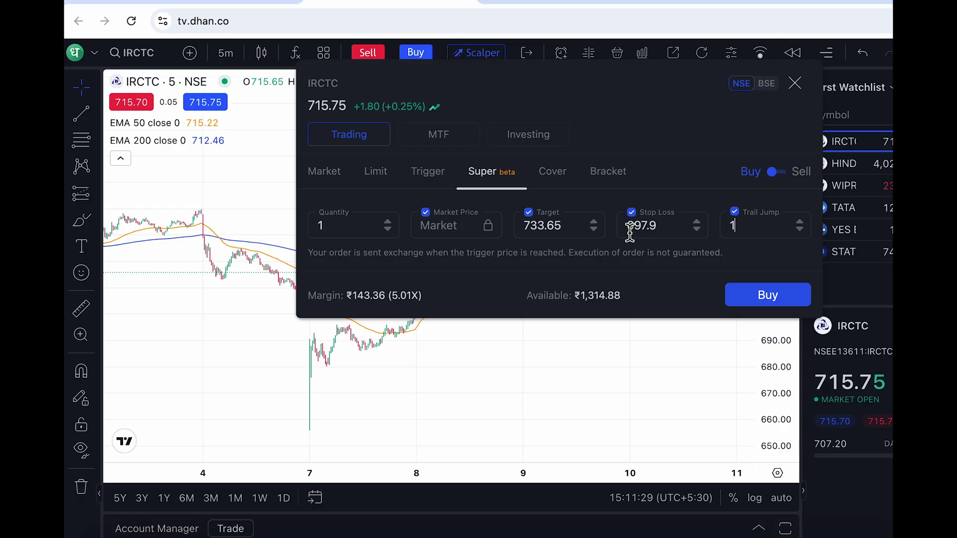
pyautogui.click(780, 305)
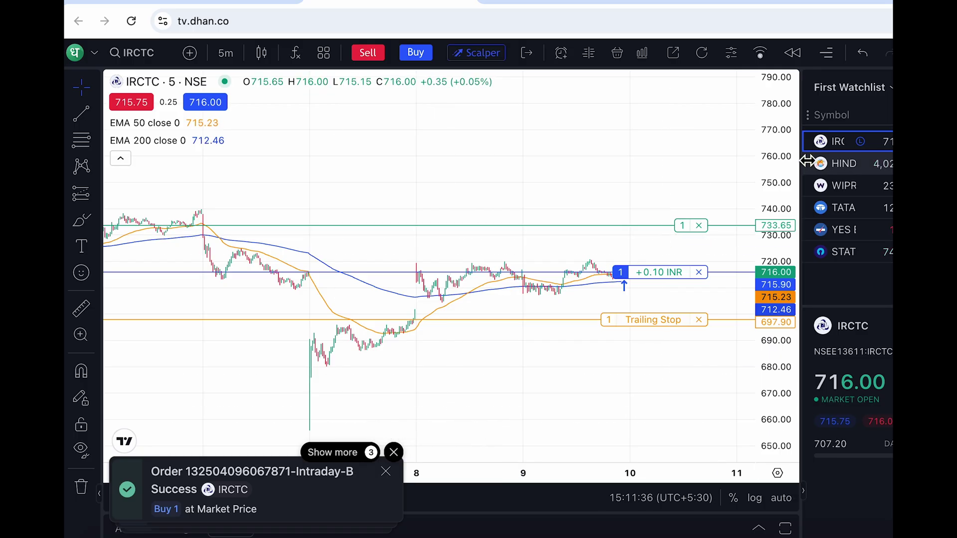
pyautogui.scroll(1, 711, 295)
pyautogui.scroll(-1, 711, 295)
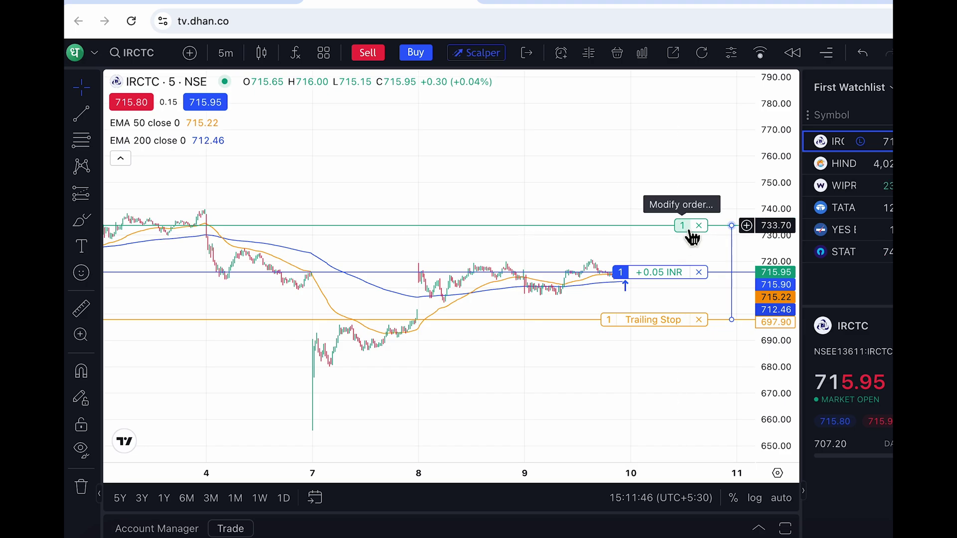
pyautogui.click(691, 234)
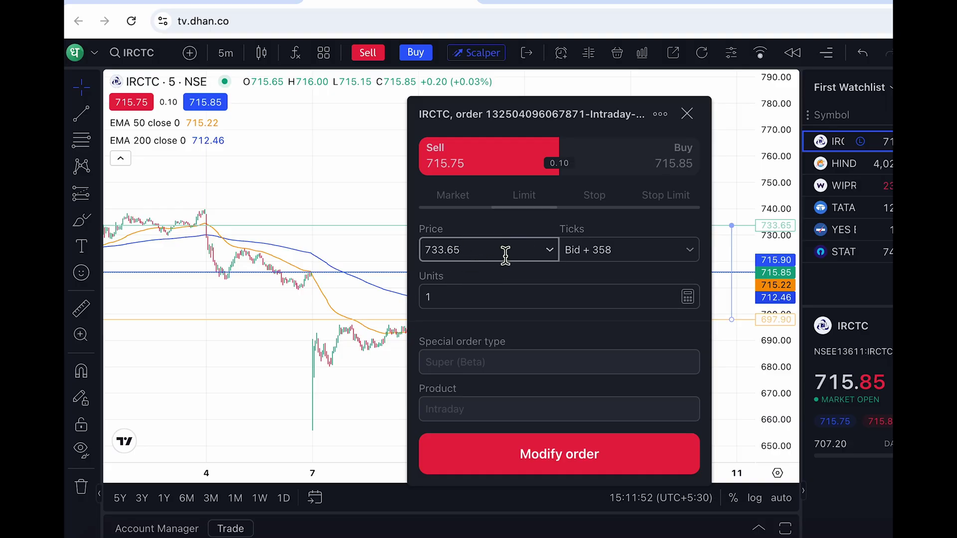
pyautogui.click(687, 113)
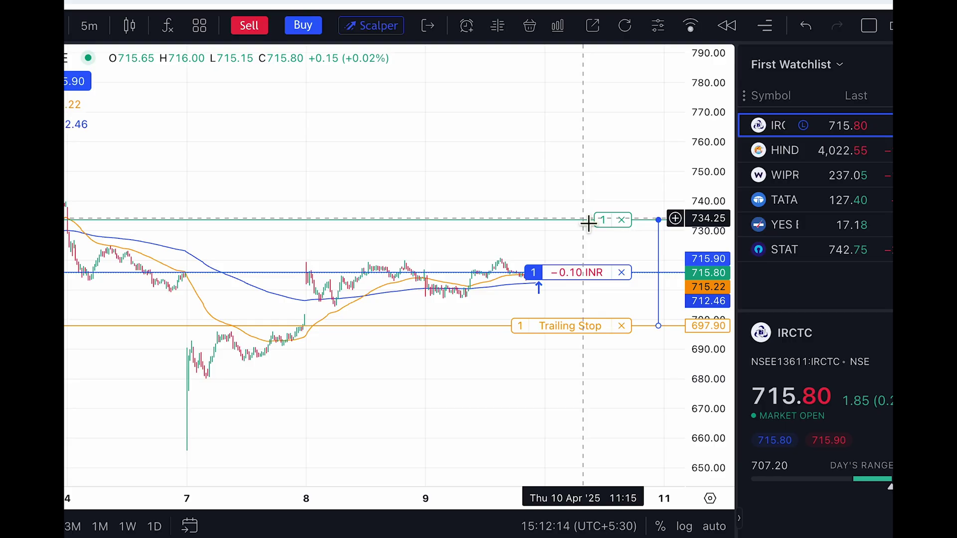
pyautogui.moveTo(588, 223); pyautogui.dragTo(588, 221)
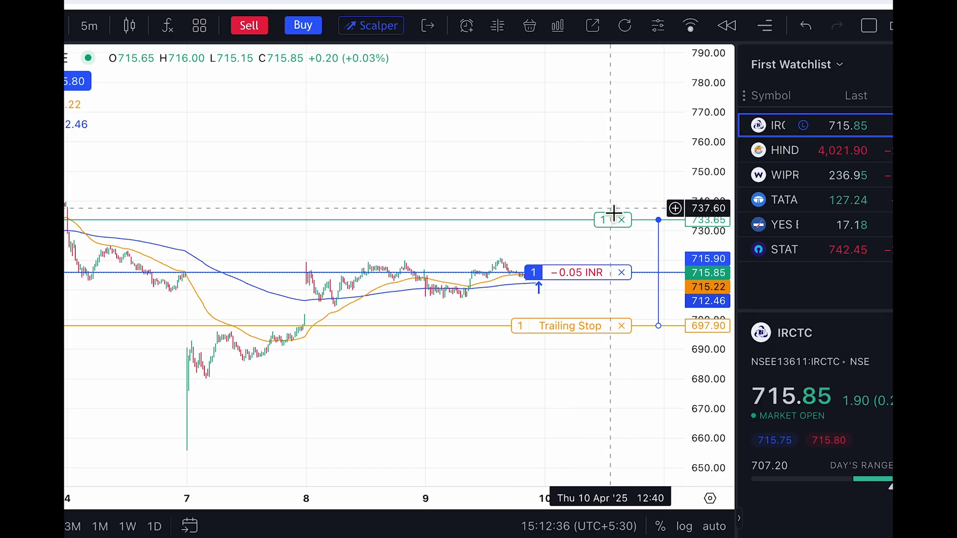
# Close the IRCTC position and cancel its 733.65 target and 697.9 trailing-stop orders
pyautogui.click(626, 274)
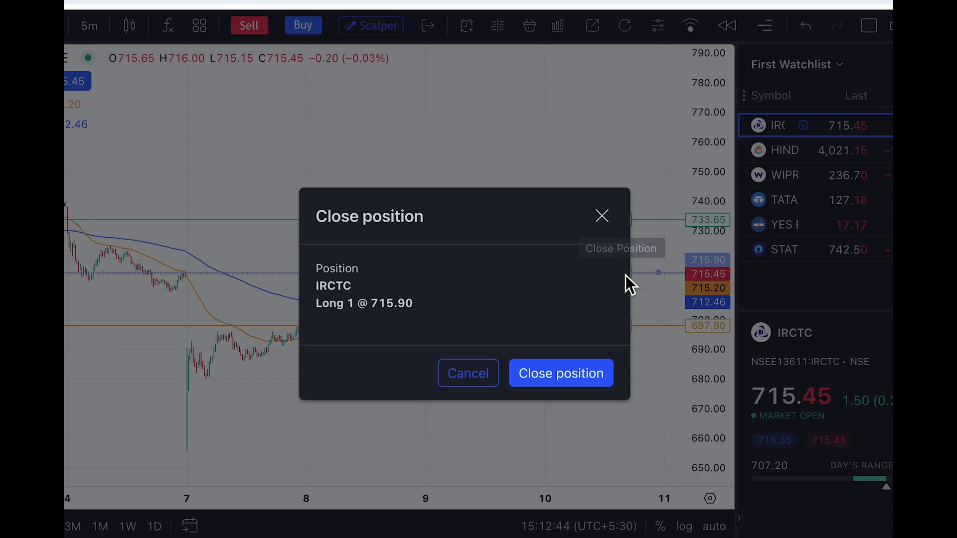
pyautogui.click(566, 379)
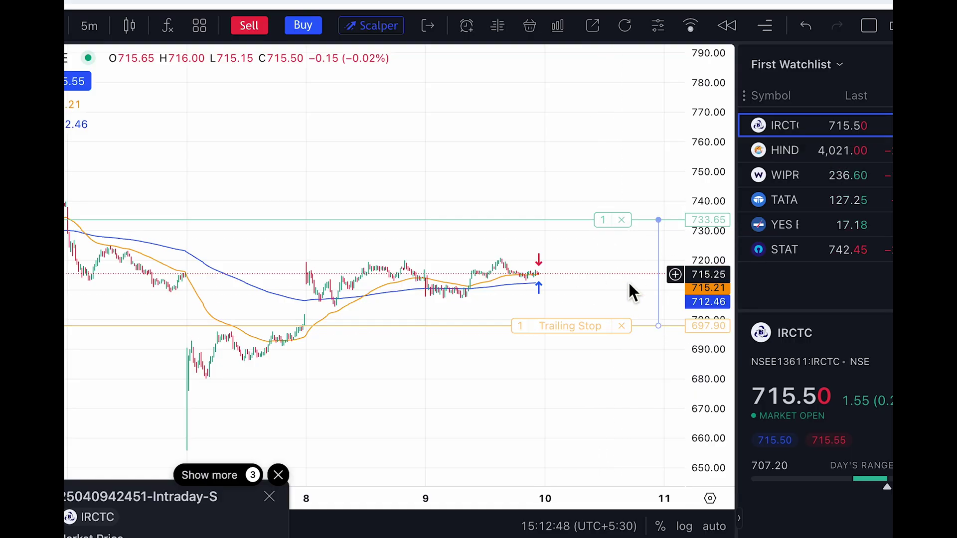
pyautogui.click(621, 326)
pyautogui.click(614, 339)
pyautogui.click(621, 326)
pyautogui.click(614, 343)
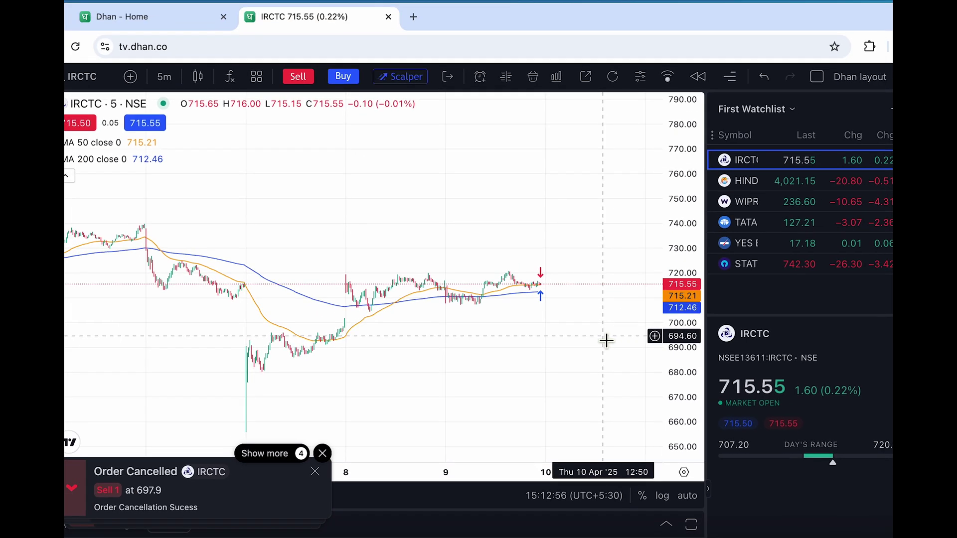
pyautogui.scroll(3, 546, 299)
pyautogui.scroll(-4, 546, 299)
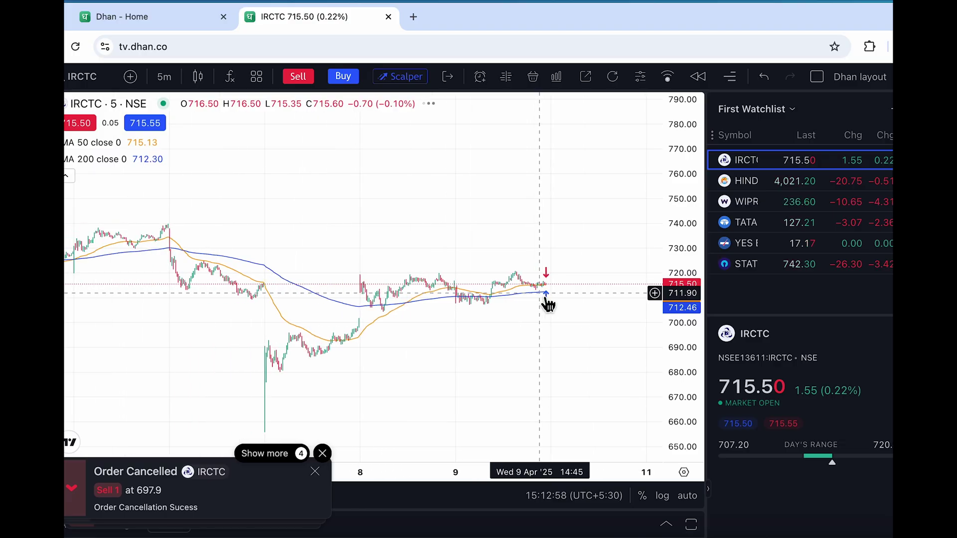
pyautogui.scroll(-1, 547, 301)
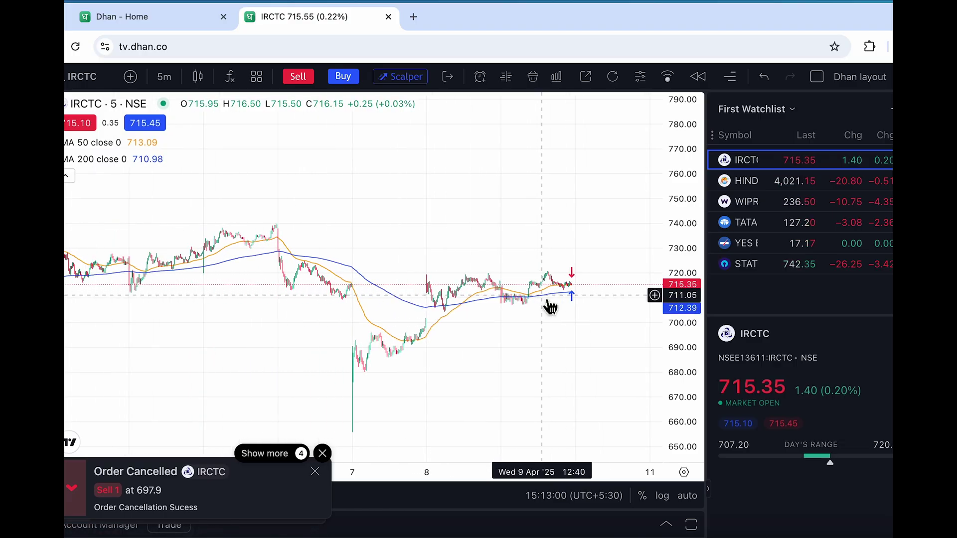
pyautogui.click(343, 76)
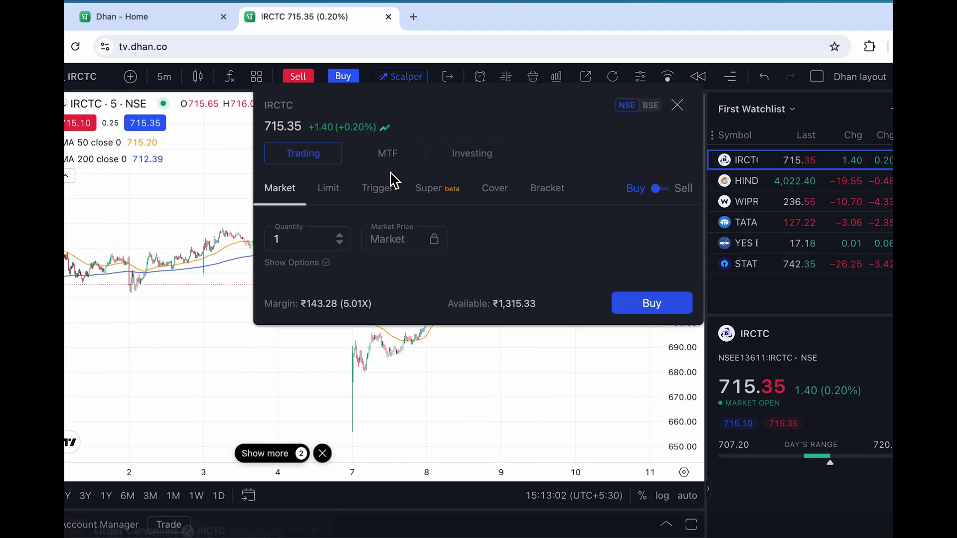
pyautogui.click(393, 158)
pyautogui.click(478, 156)
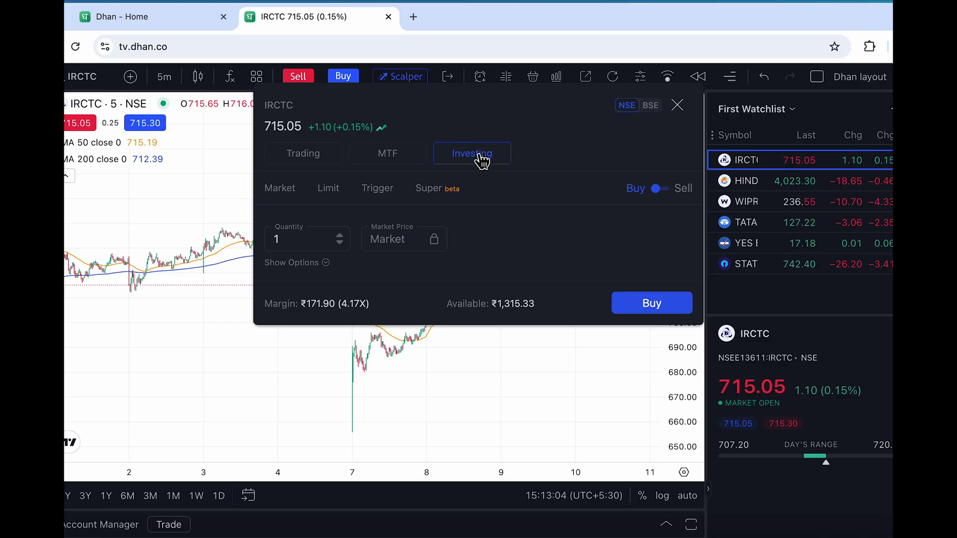
pyautogui.click(433, 190)
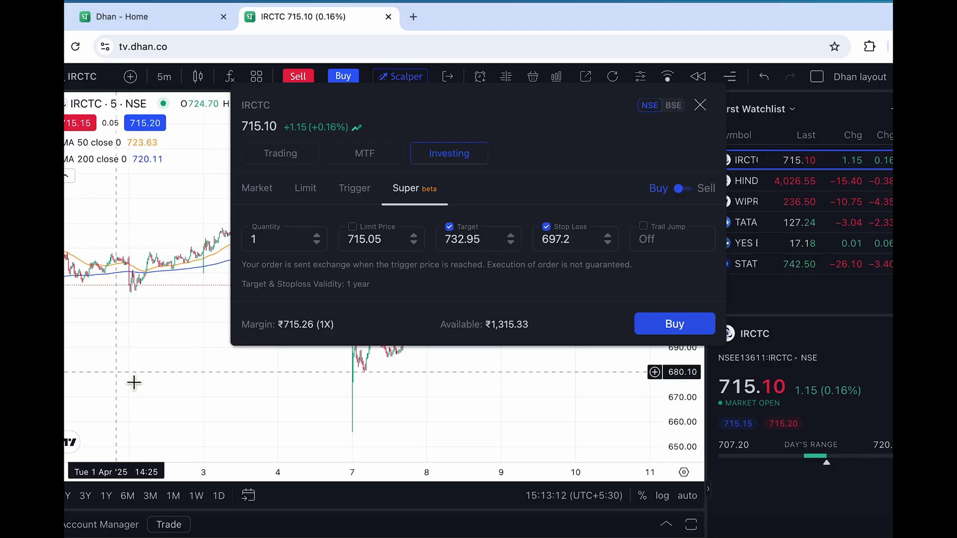
pyautogui.click(700, 105)
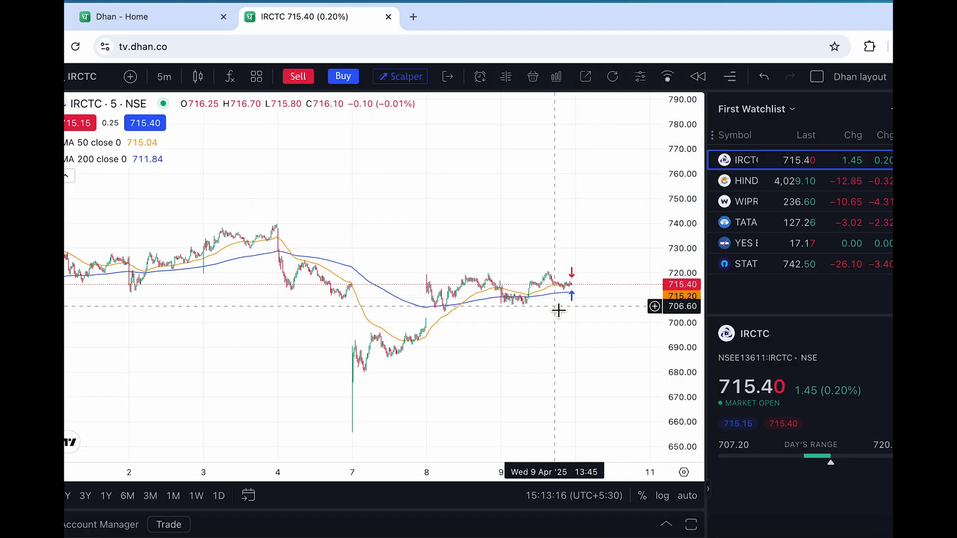